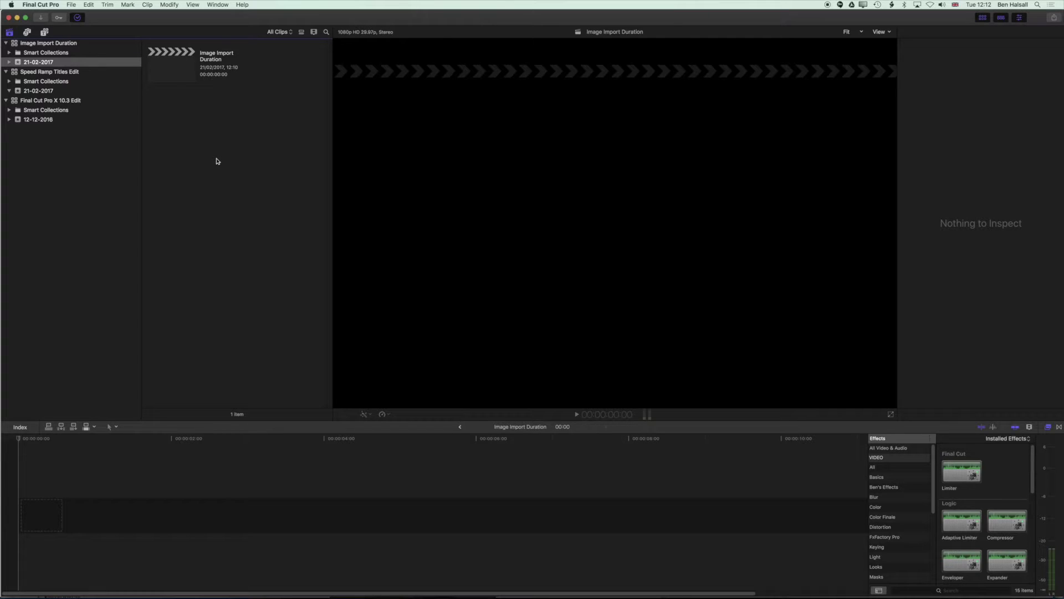
Import six JPEG photos, from 20160427_163118.jpg onward, into the 21-02-2017 event
click(72, 4)
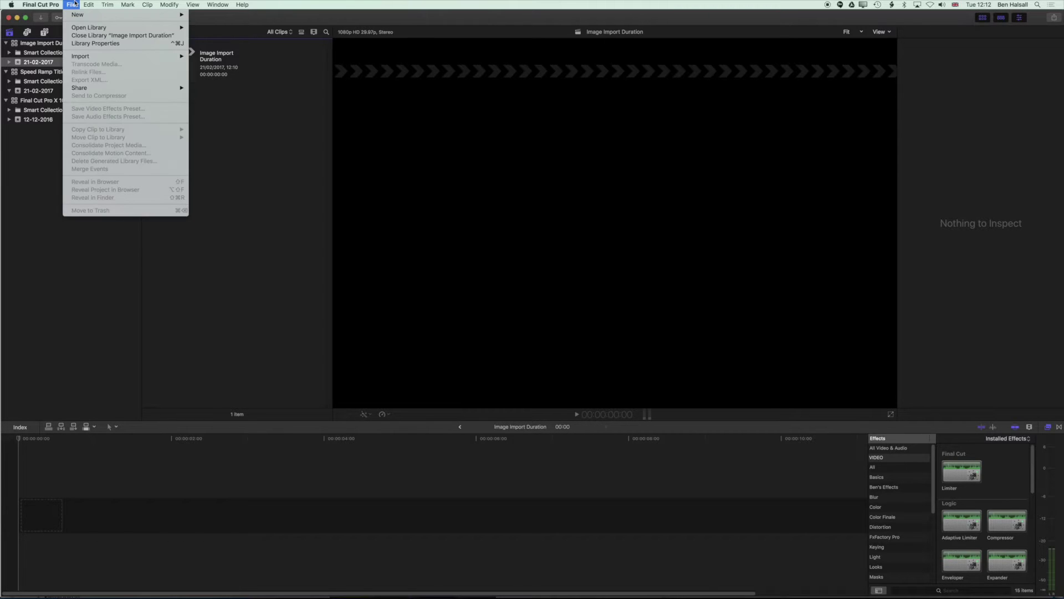
mouse_move(138, 56)
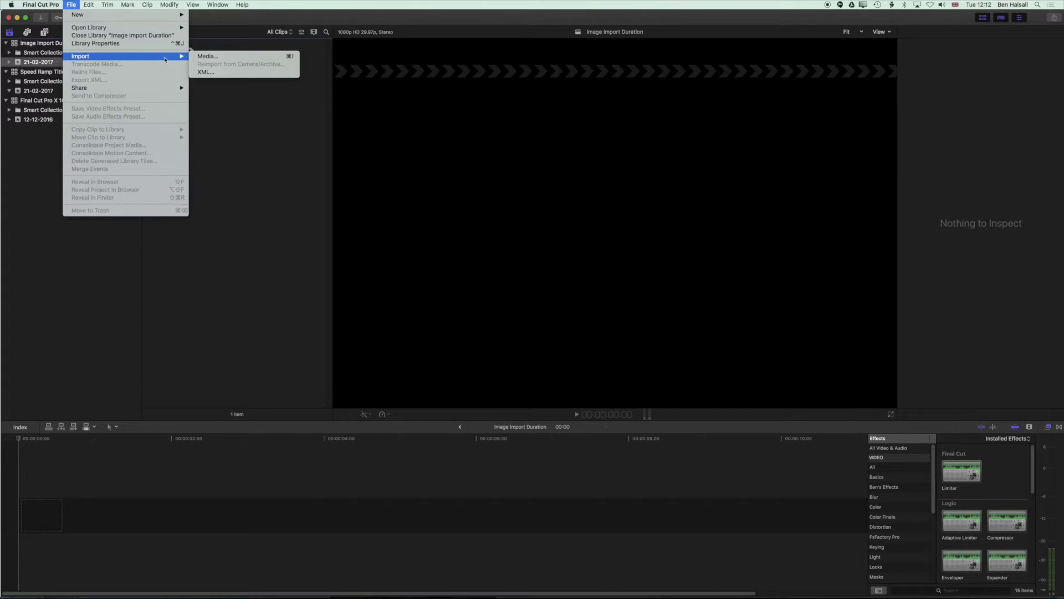
click(214, 58)
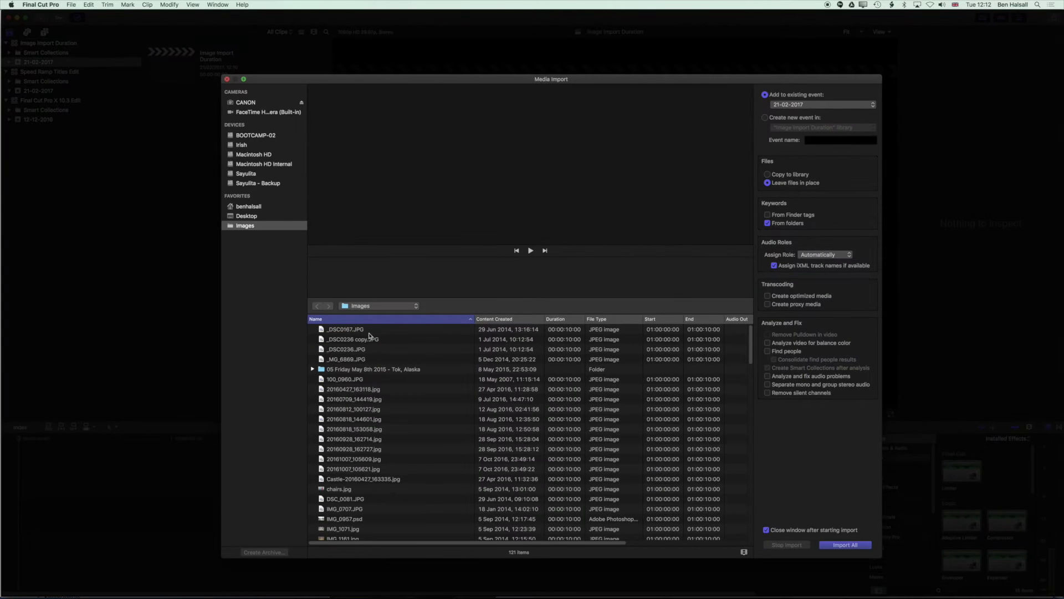
click(353, 390)
shift+click(359, 440)
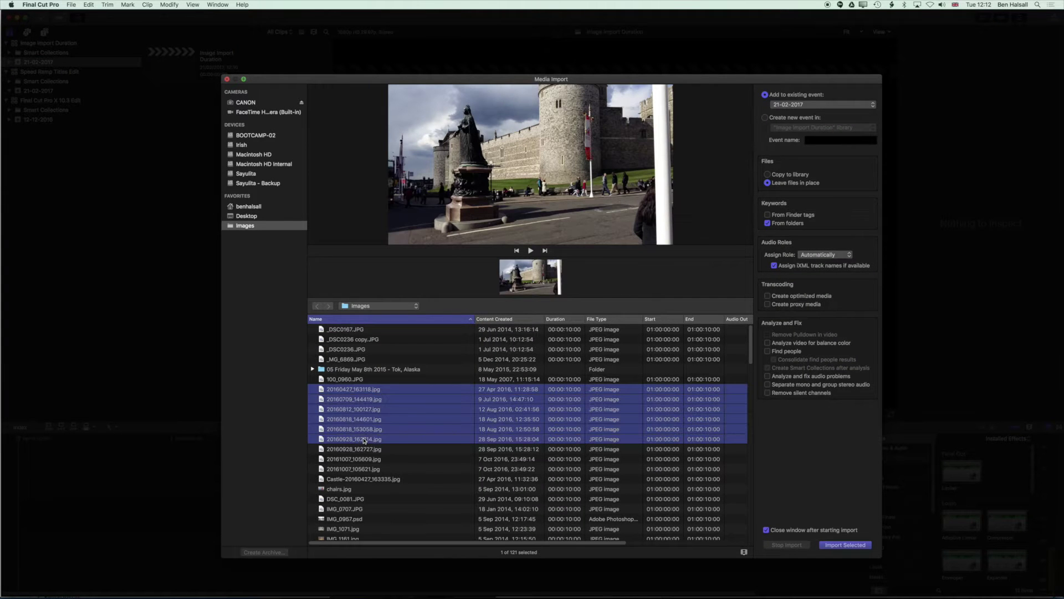
click(846, 545)
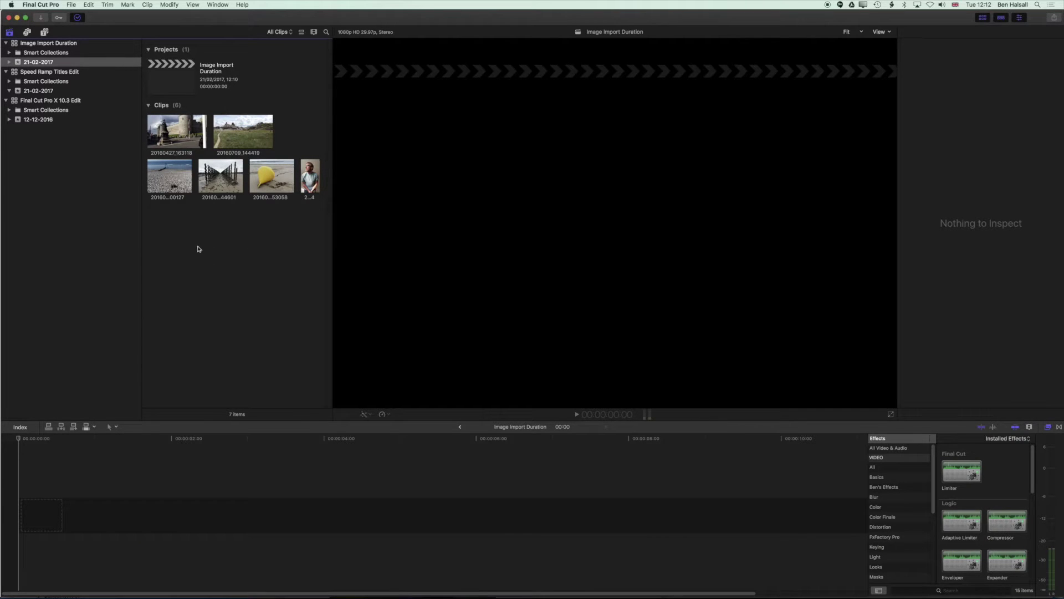
click(168, 182)
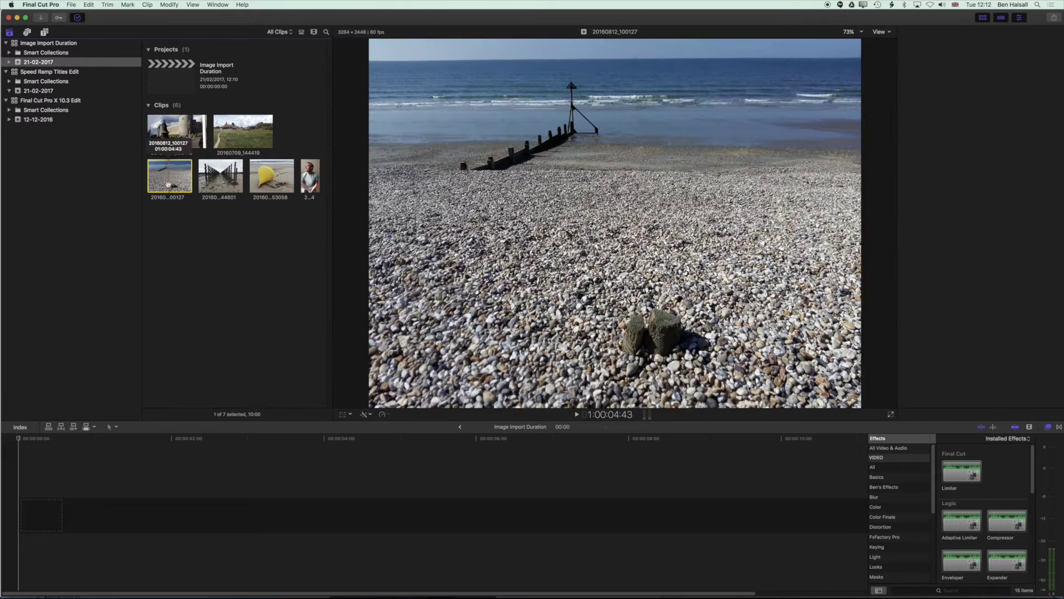
drag(167, 177, 61, 515)
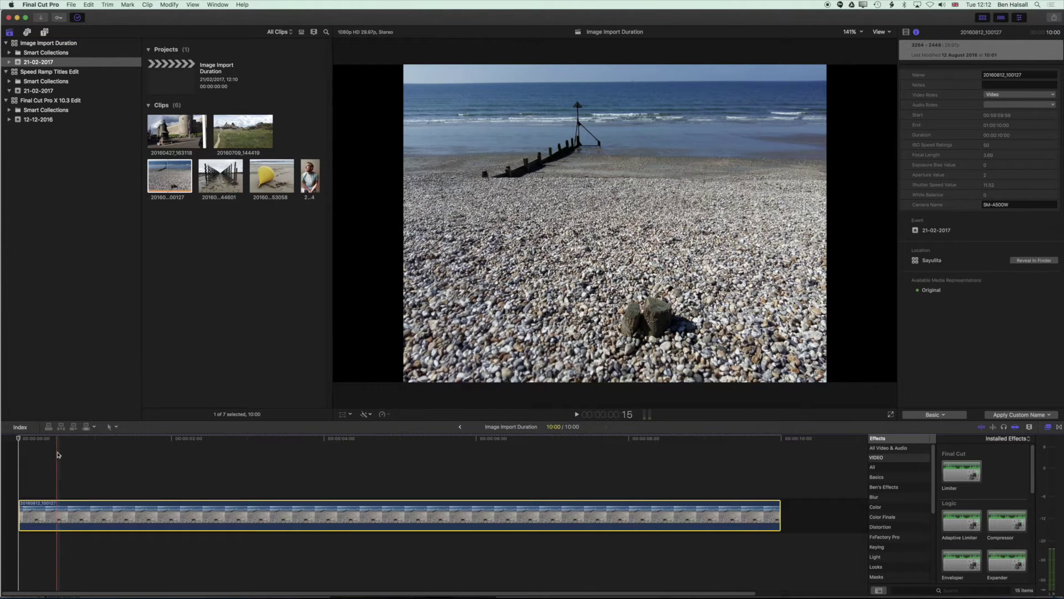
key(super+minus)
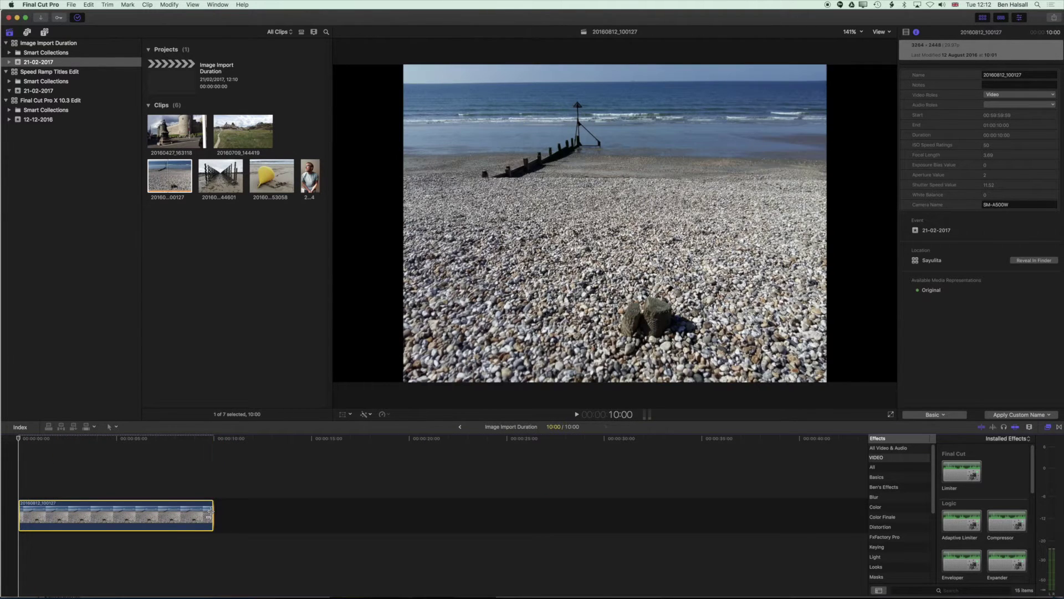
drag(213, 509, 768, 478)
key(super+minus)
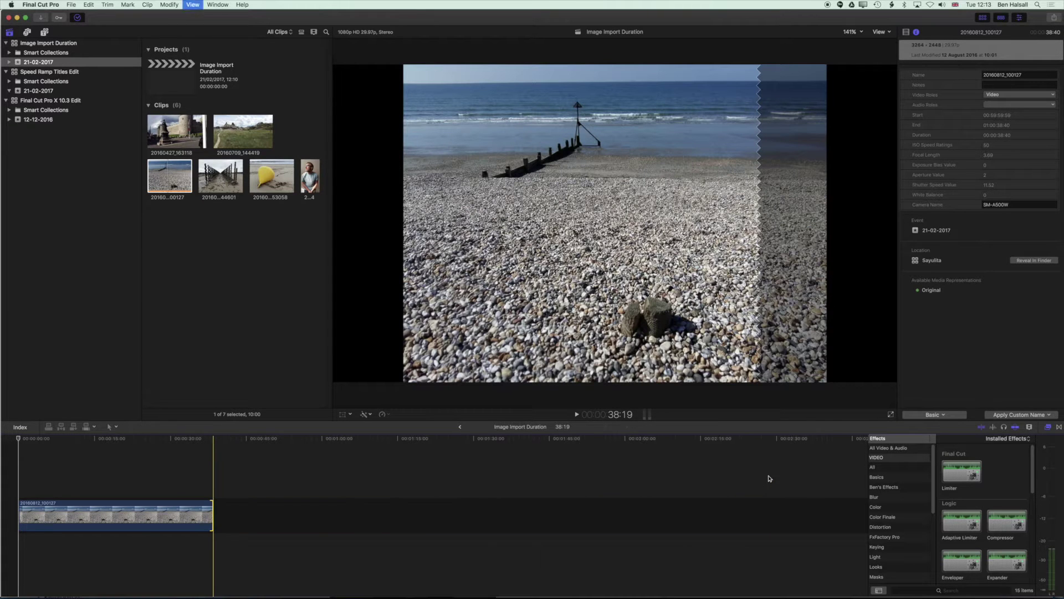
drag(213, 510, 721, 505)
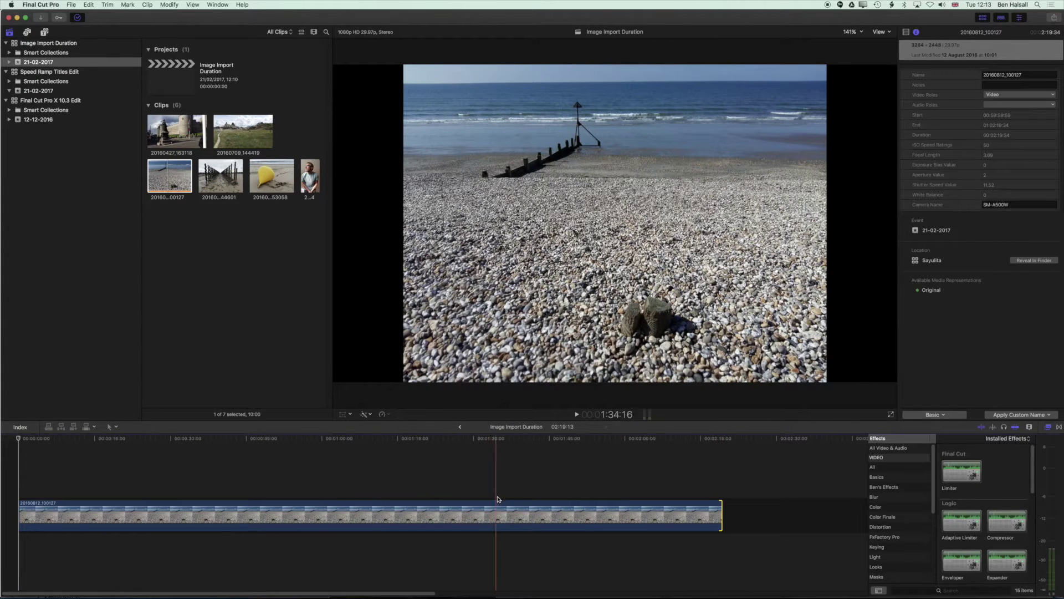
key(alt+super+s)
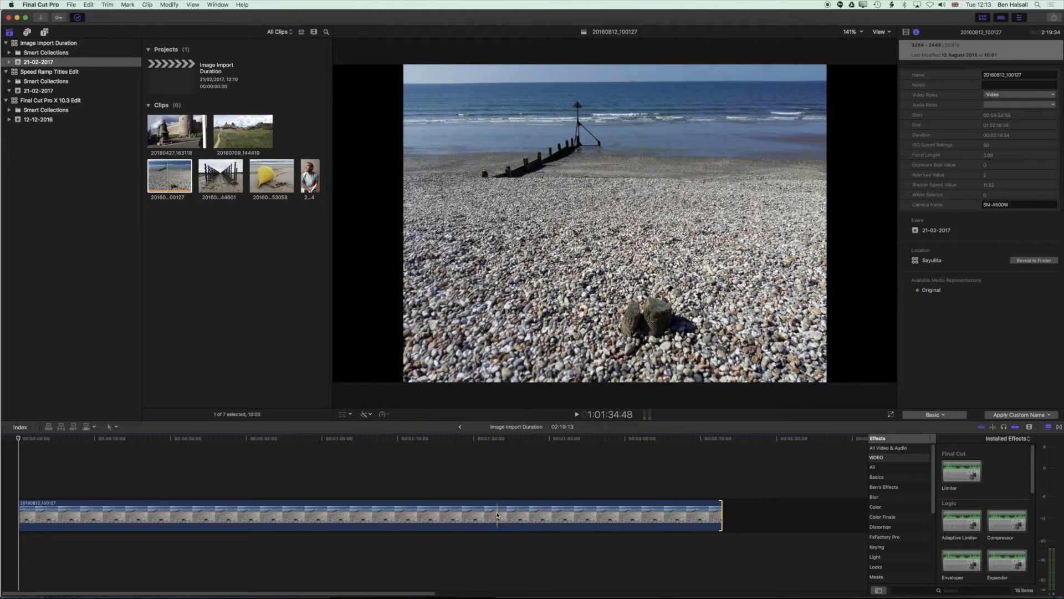
key(BackSpace)
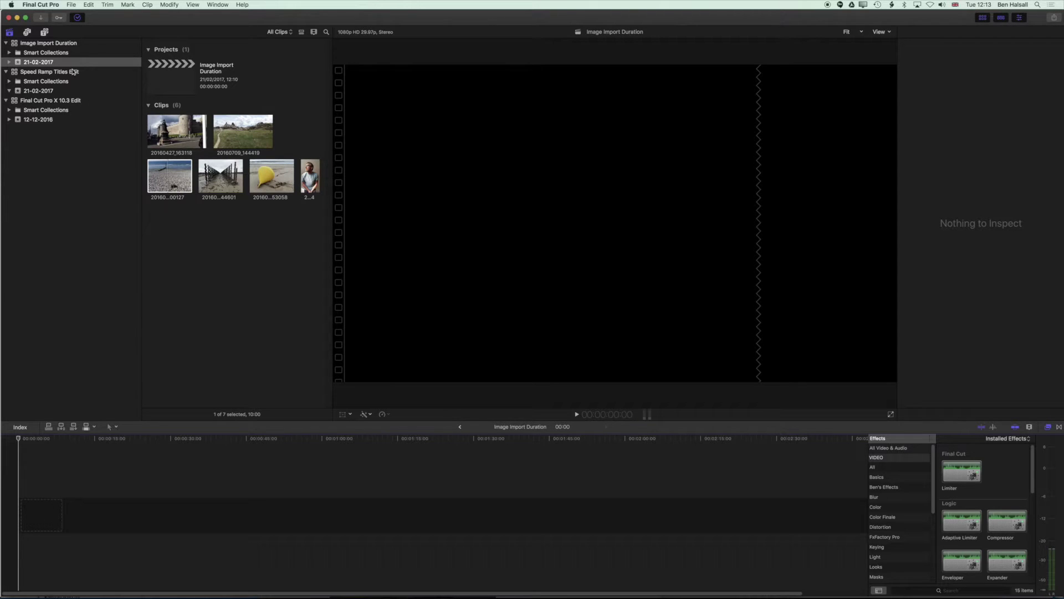
click(42, 4)
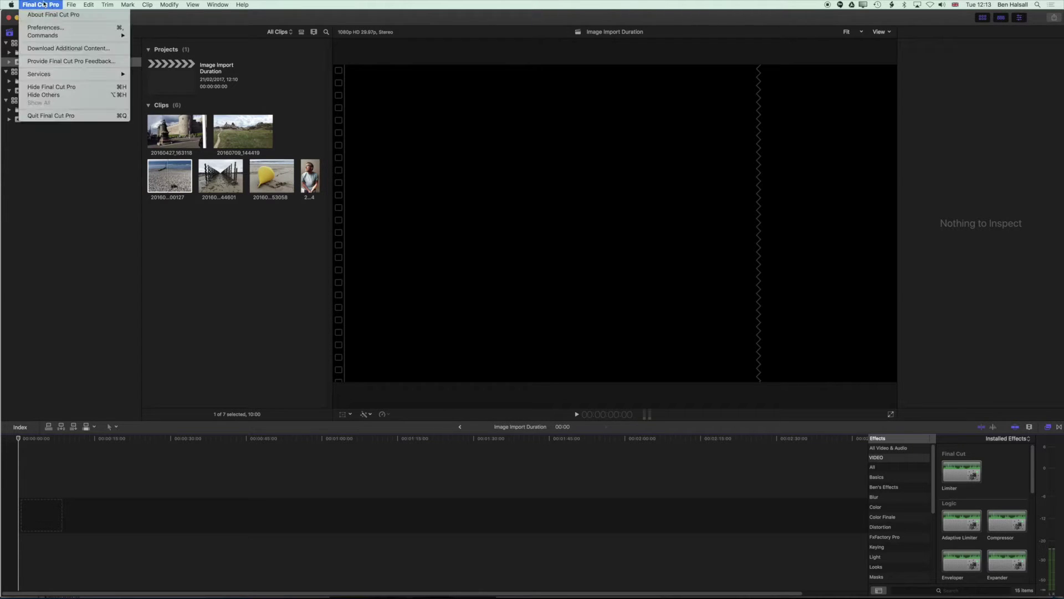
click(49, 29)
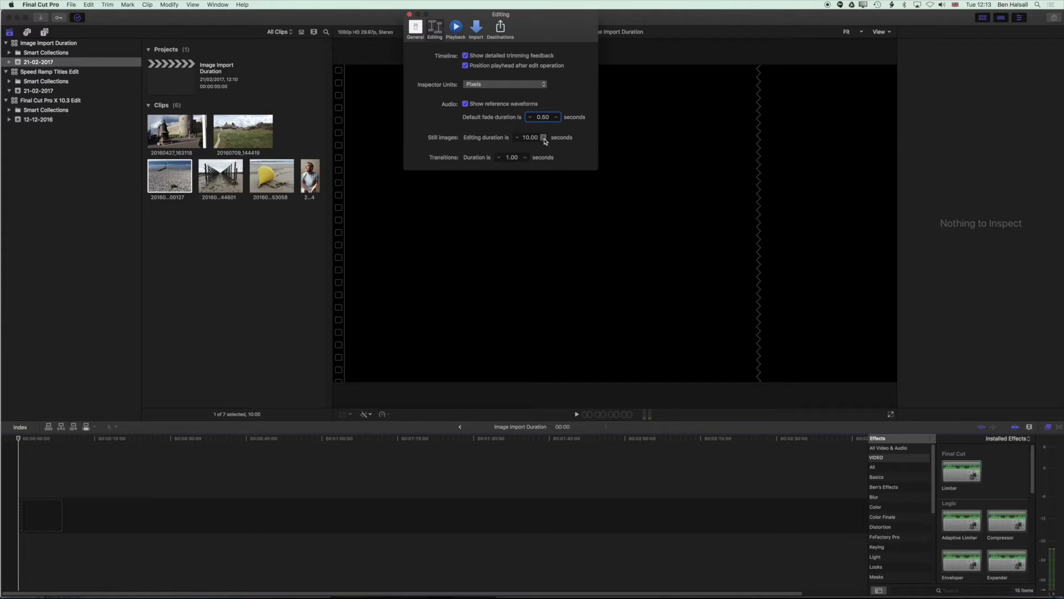
click(517, 138)
click(517, 137)
click(517, 137)
click(517, 138)
click(517, 137)
click(517, 138)
click(531, 138)
text(0.1)
key(Tab)
click(528, 138)
key(super+a)
text(10)
key(Return)
click(408, 15)
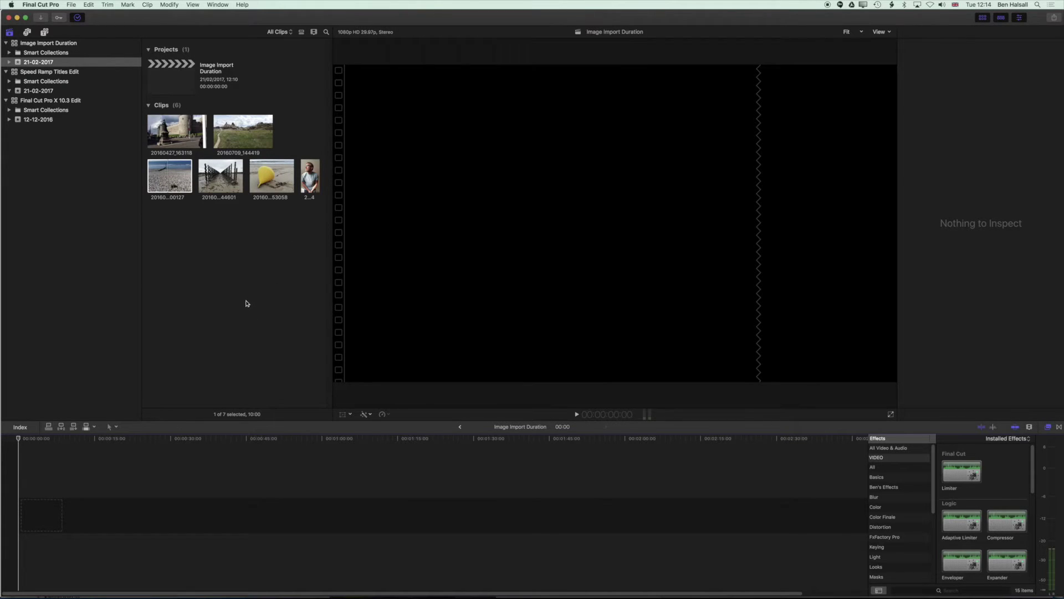
Place the beach, pier and buoy photos together on the timeline
click(176, 187)
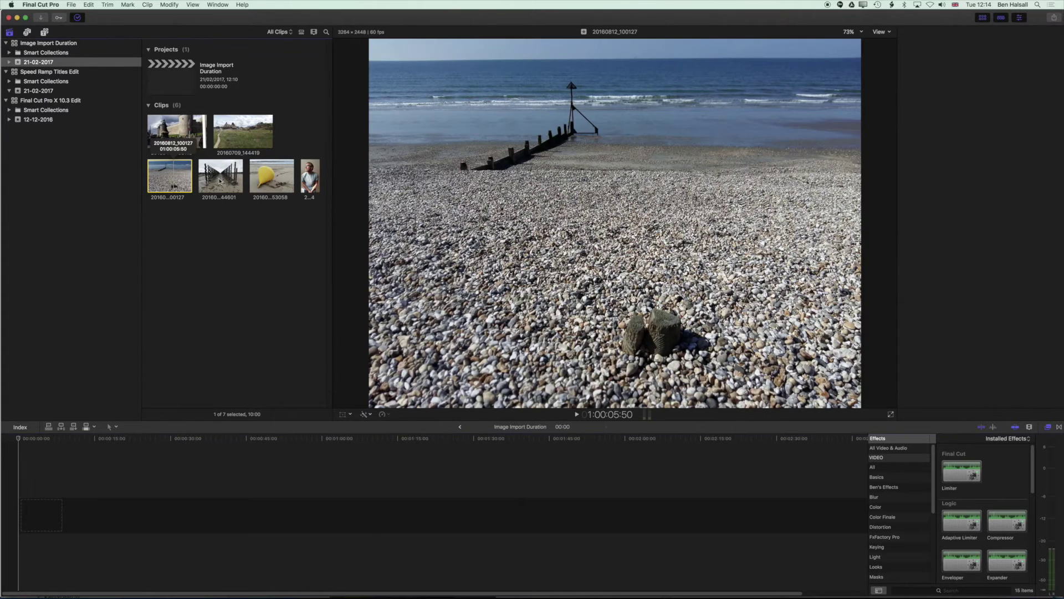
shift+click(269, 179)
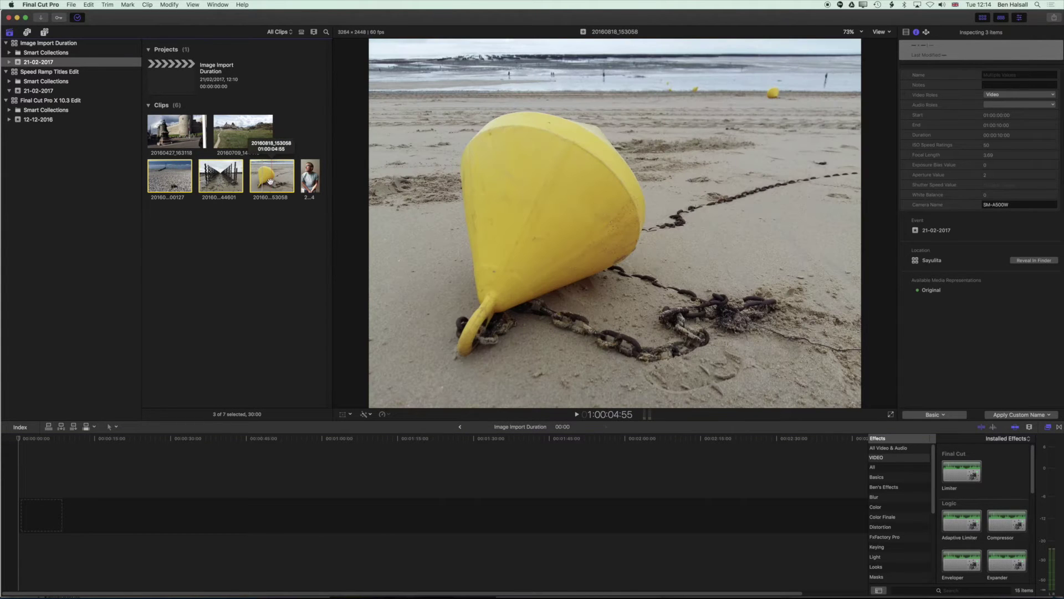
drag(269, 179, 72, 500)
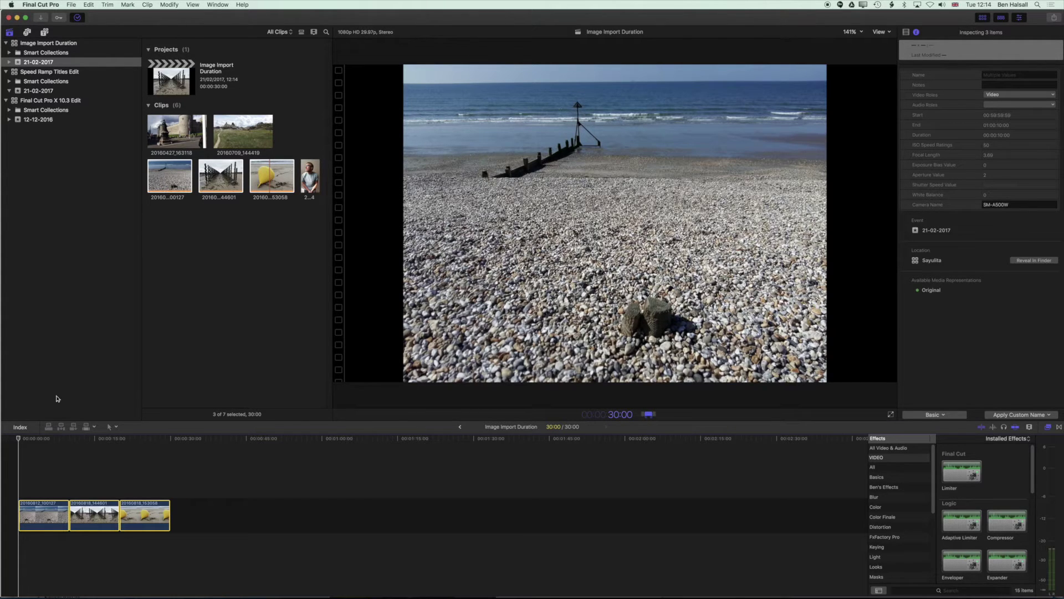
Give each of the three timeline clips a 1:00:00 duration and fit the project in view
text(1:00:00)
key(Return)
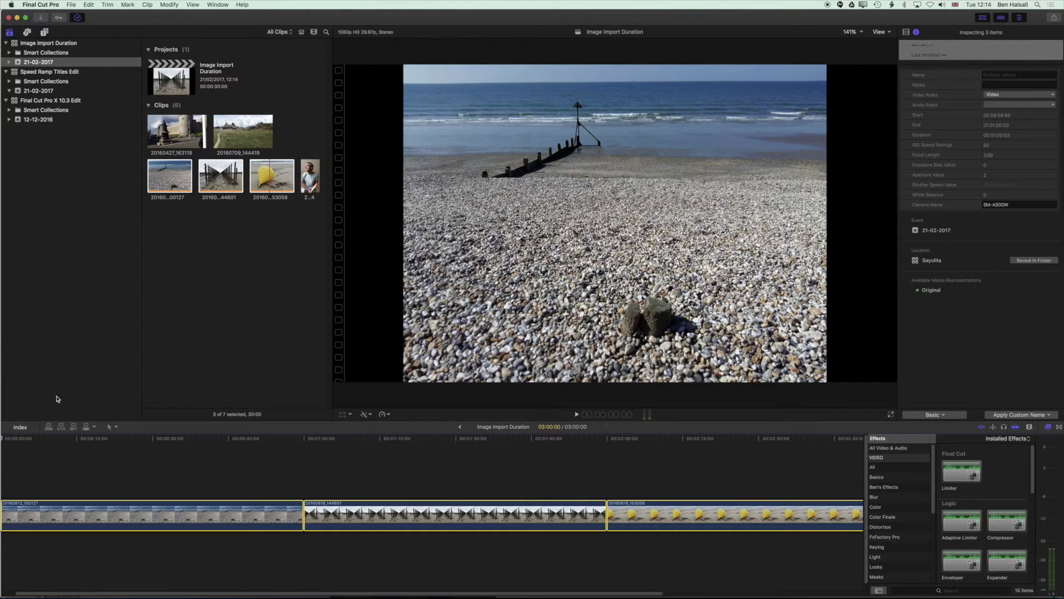
key(shift+z)
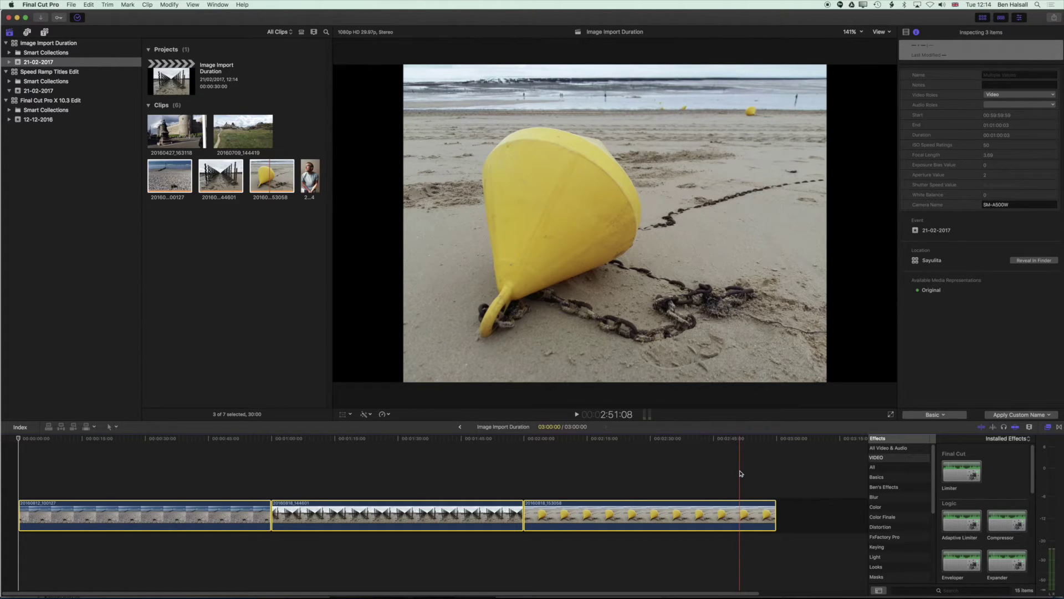
click(737, 473)
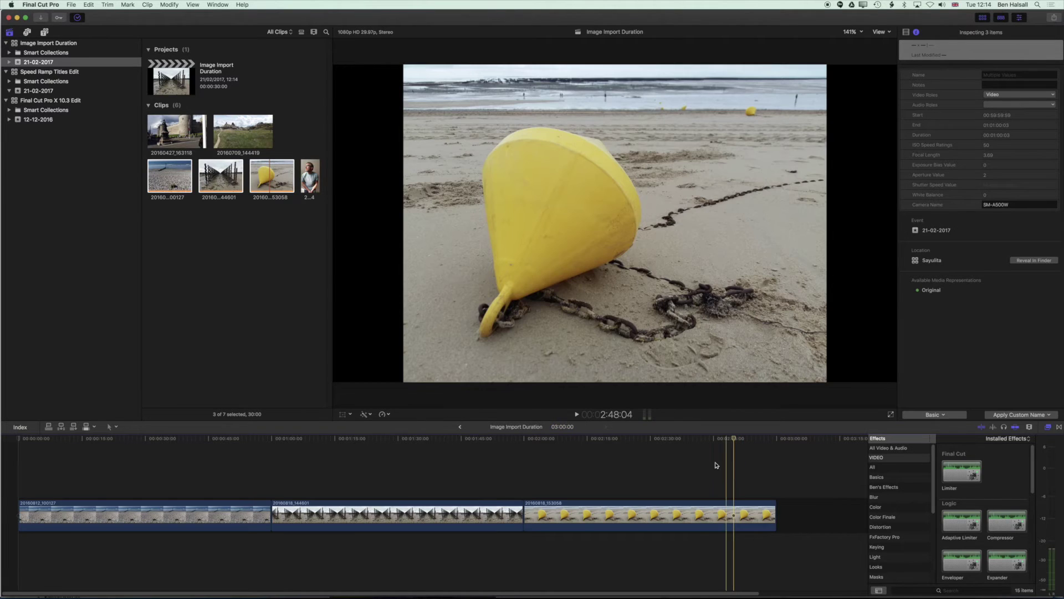
Change the pier clip 20160818_144601's duration to 20:00, making the project 2:20
click(465, 477)
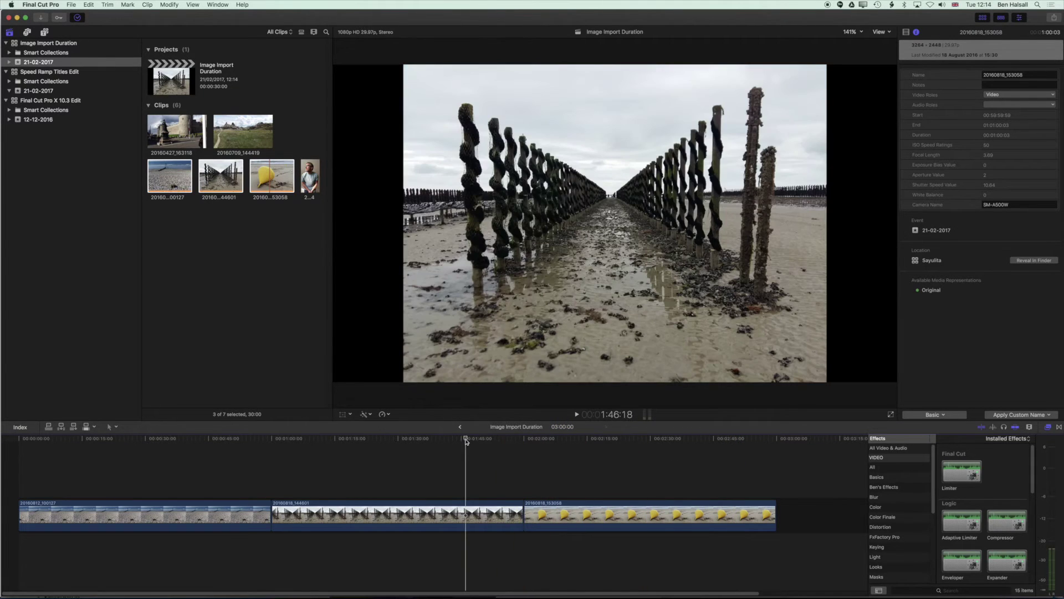
click(520, 513)
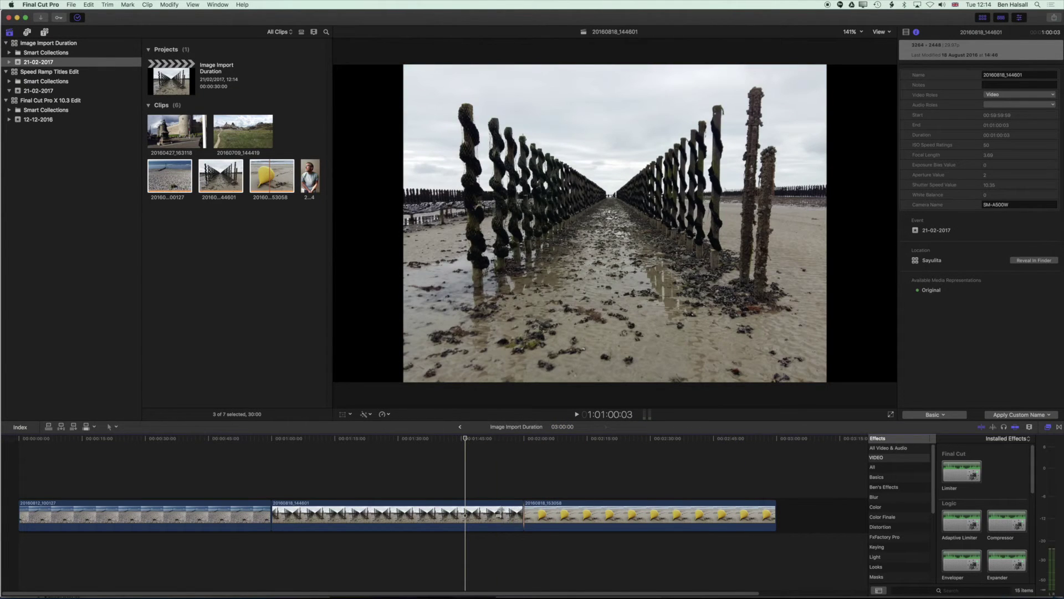
click(397, 513)
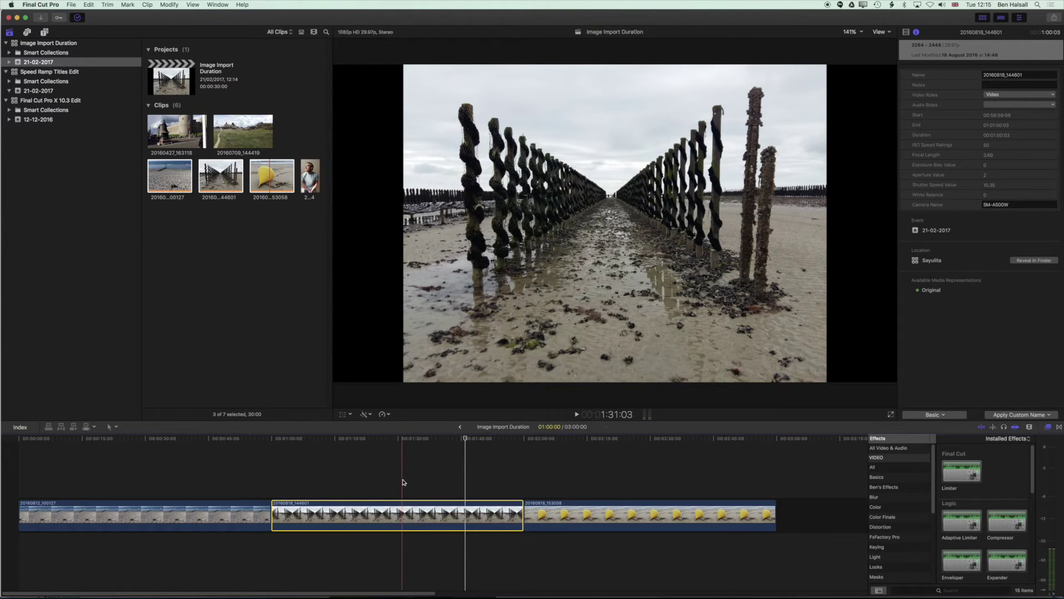
key(ctrl+d)
text(20:00)
key(Return)
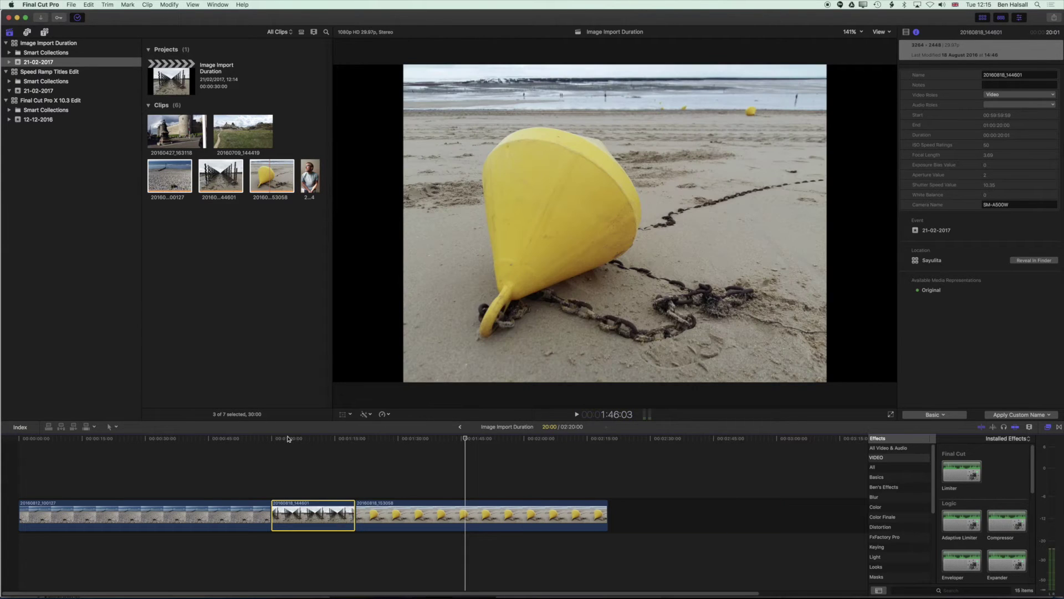
drag(306, 442, 340, 441)
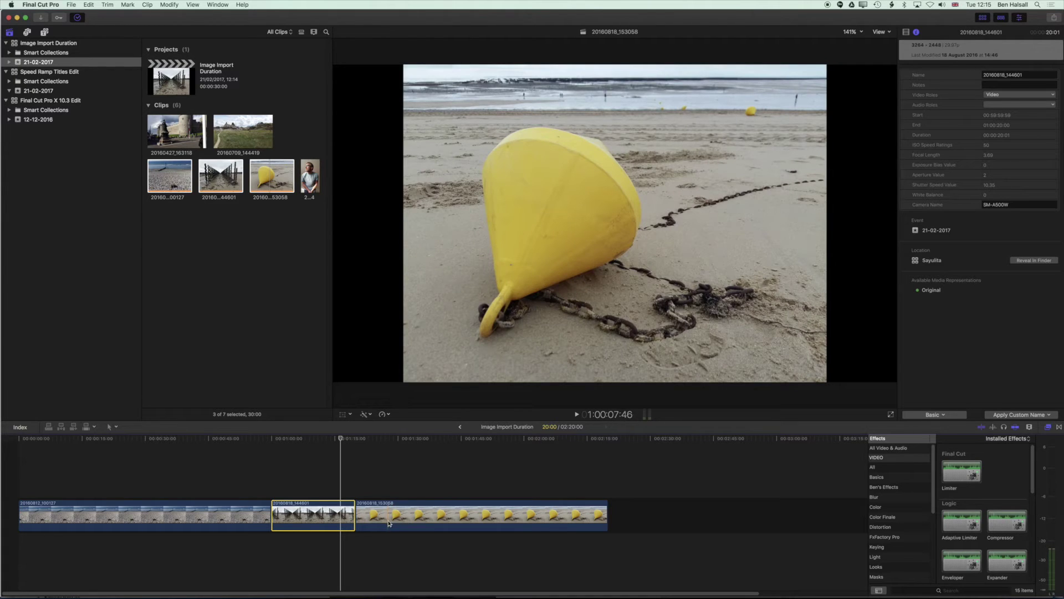
Extend the pier clip's end edit to the playhead just past 1:59 with Shift-X
click(352, 519)
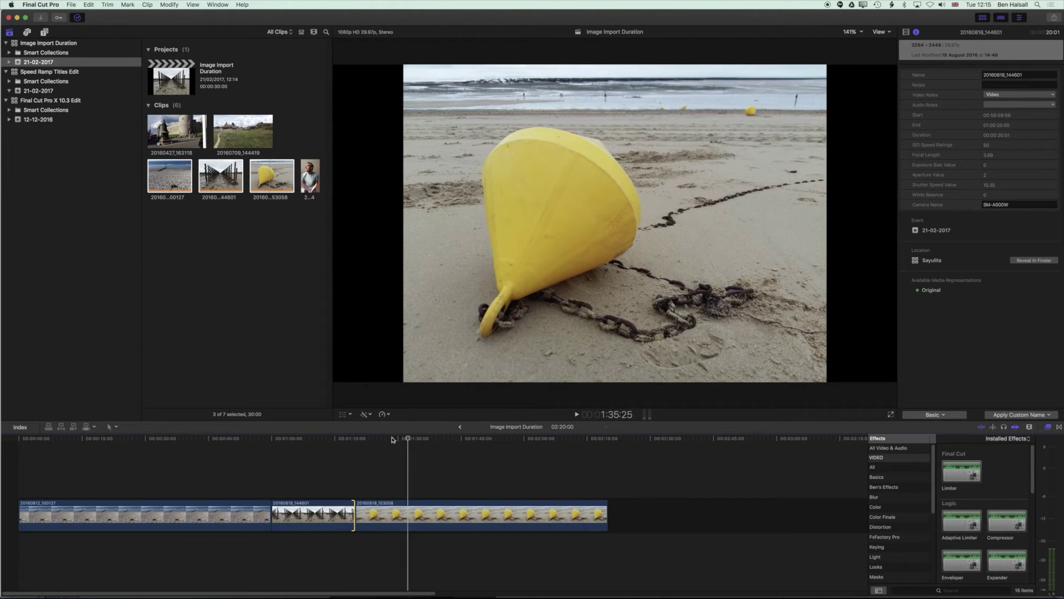
key(l)
click(351, 516)
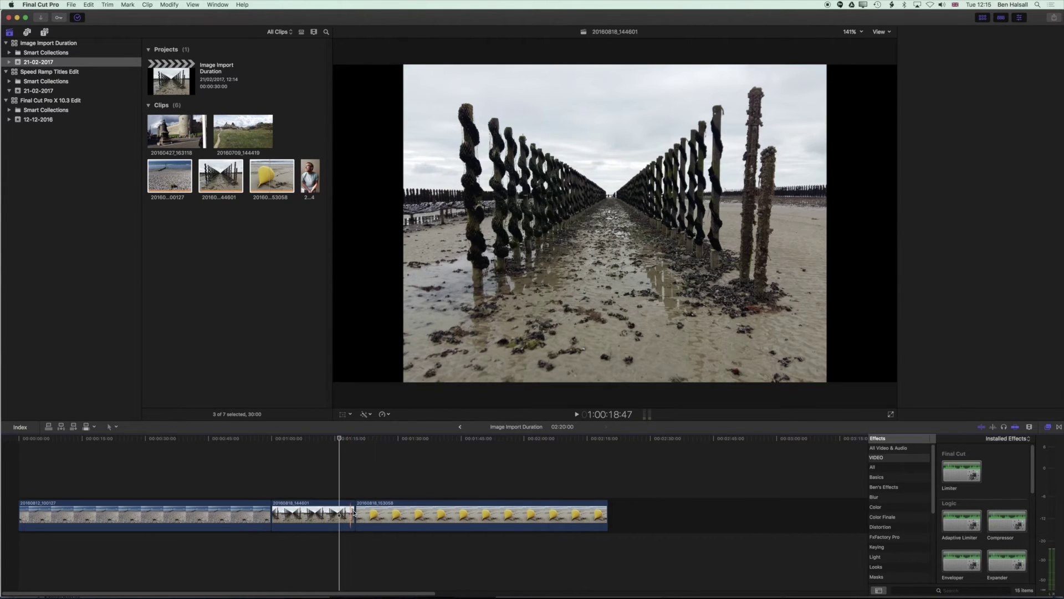
drag(350, 515, 351, 515)
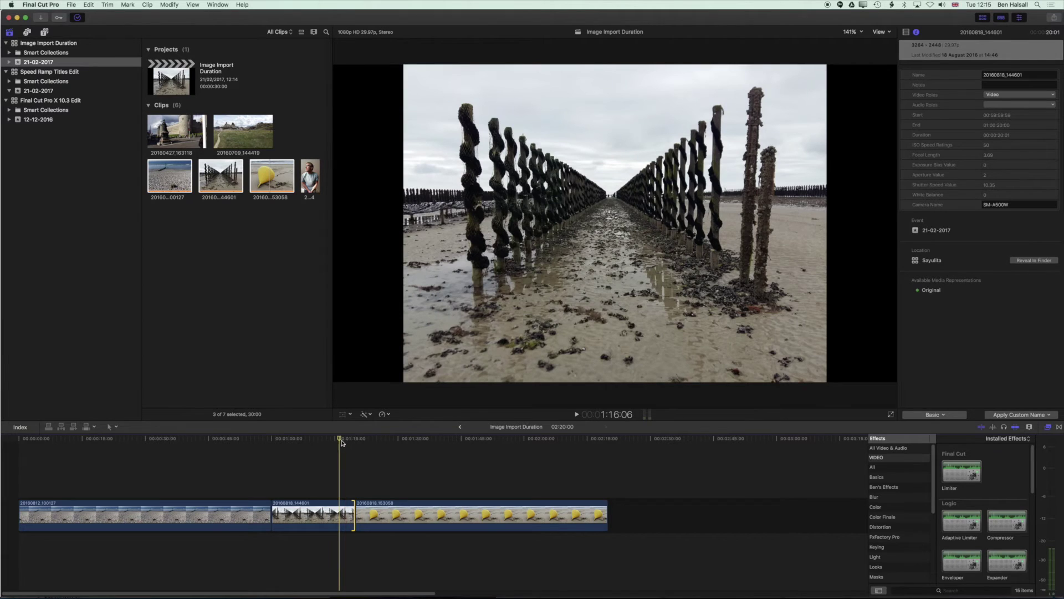
drag(373, 442, 500, 443)
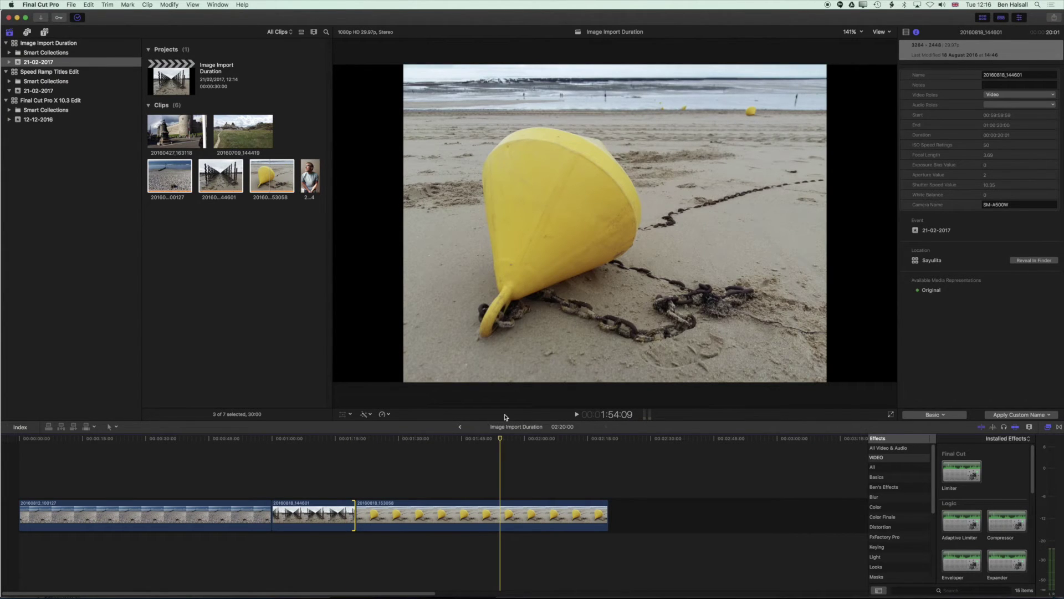
key(Right)
key(Right)
key(Right)
key(Right)
key(Right)
key(Right)
key(Right)
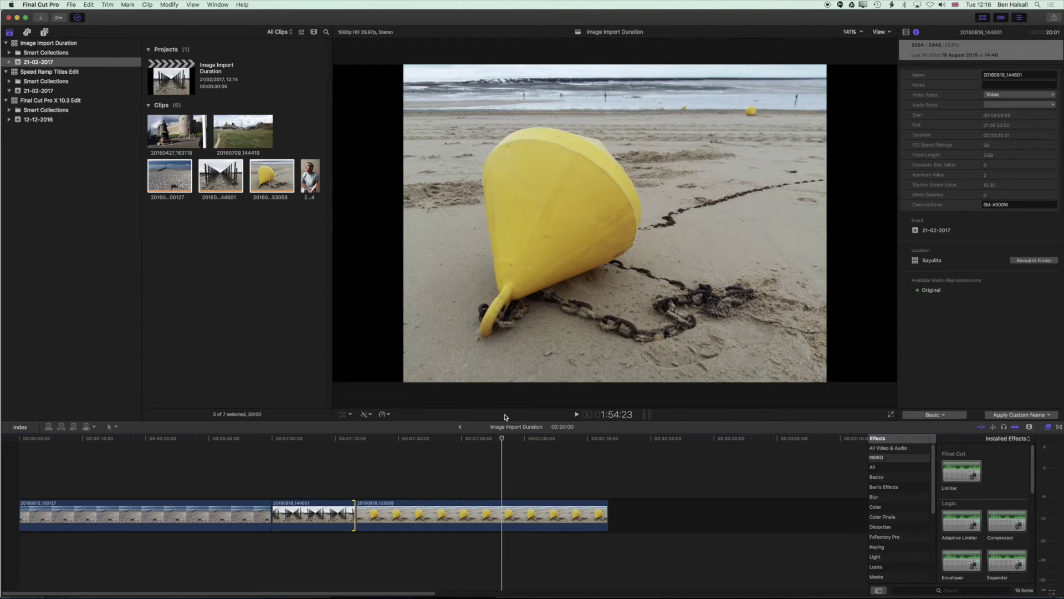
key(Right)
key(Right)
key(Right)
key(Right)
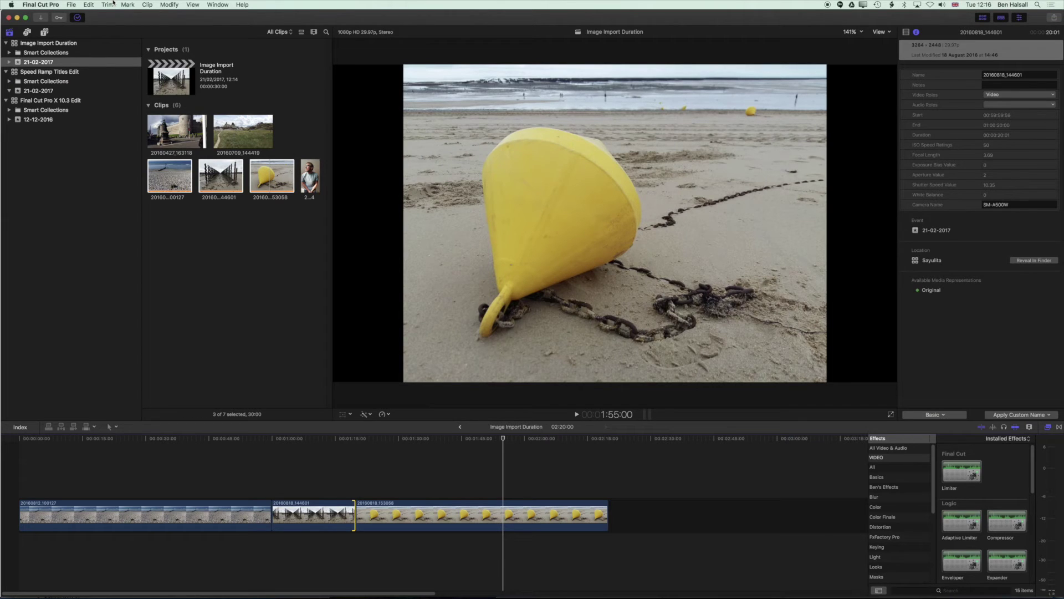
key(shift+x)
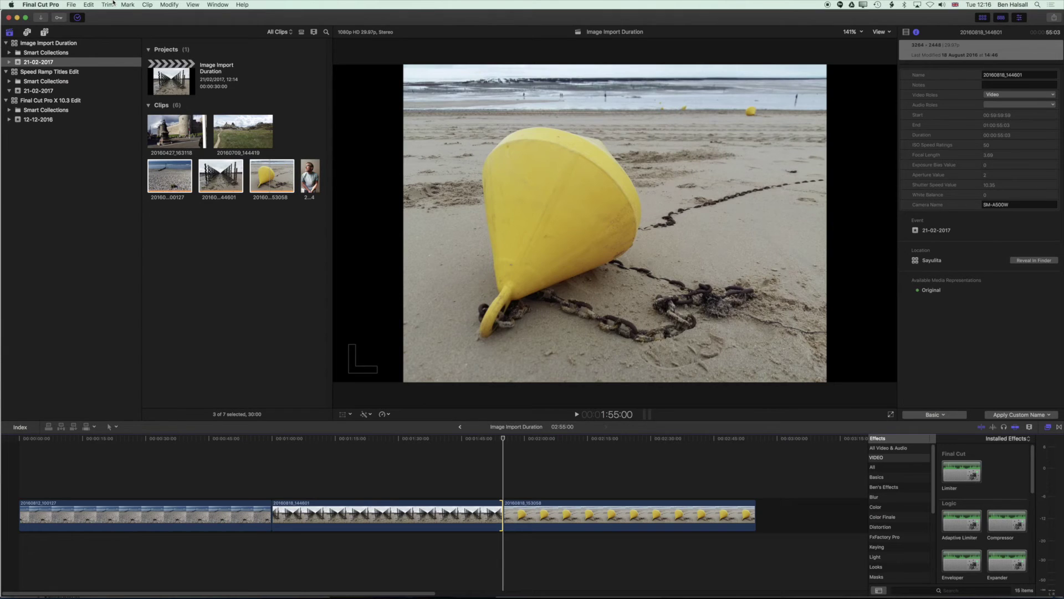
Trim the first beach clip's end to the playhead at 30 seconds
click(269, 514)
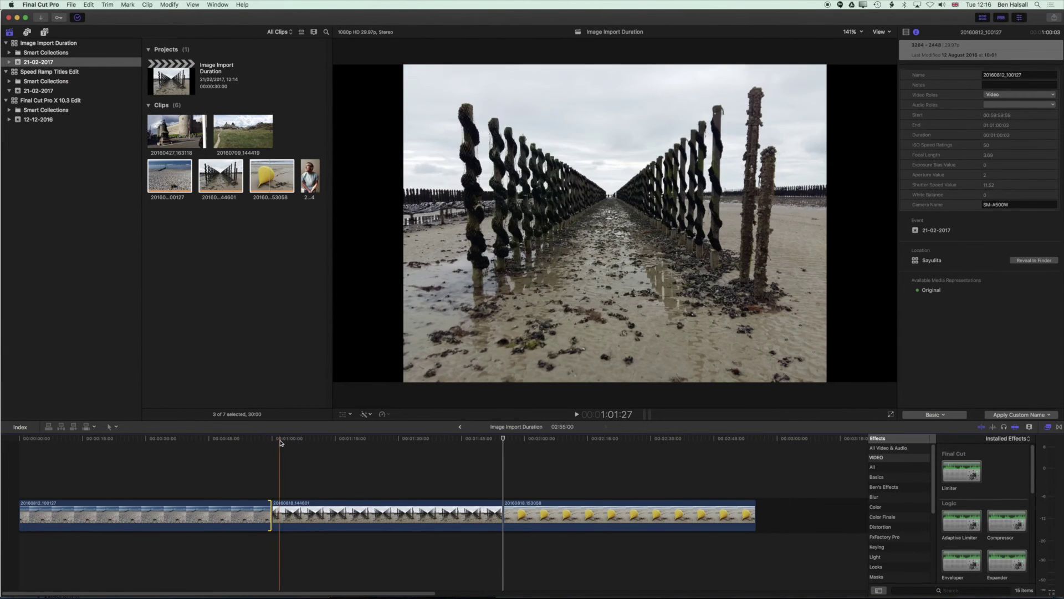
drag(271, 439, 150, 442)
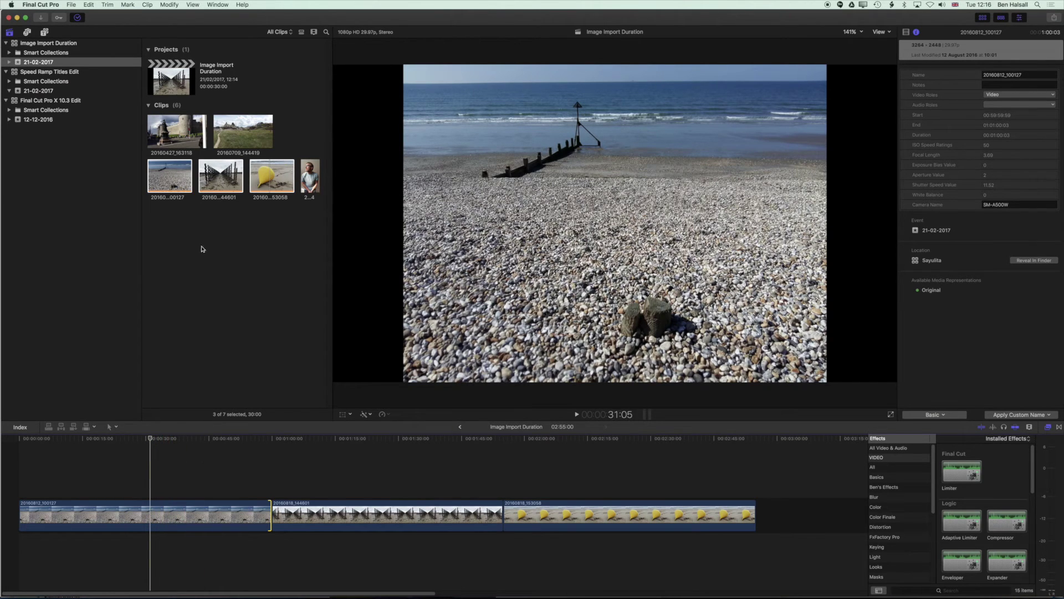
click(259, 183)
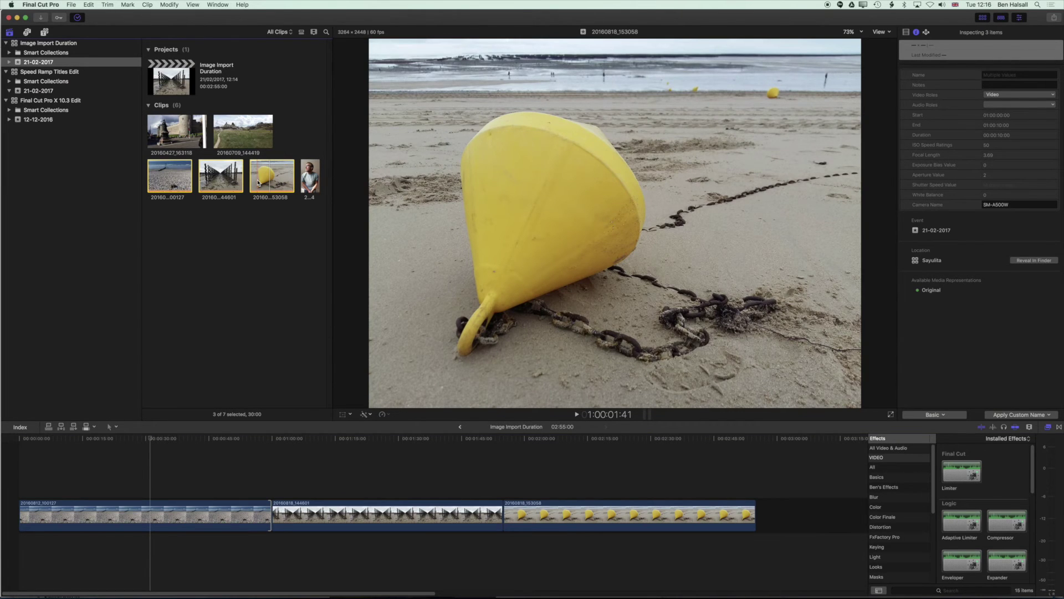
click(149, 440)
click(149, 439)
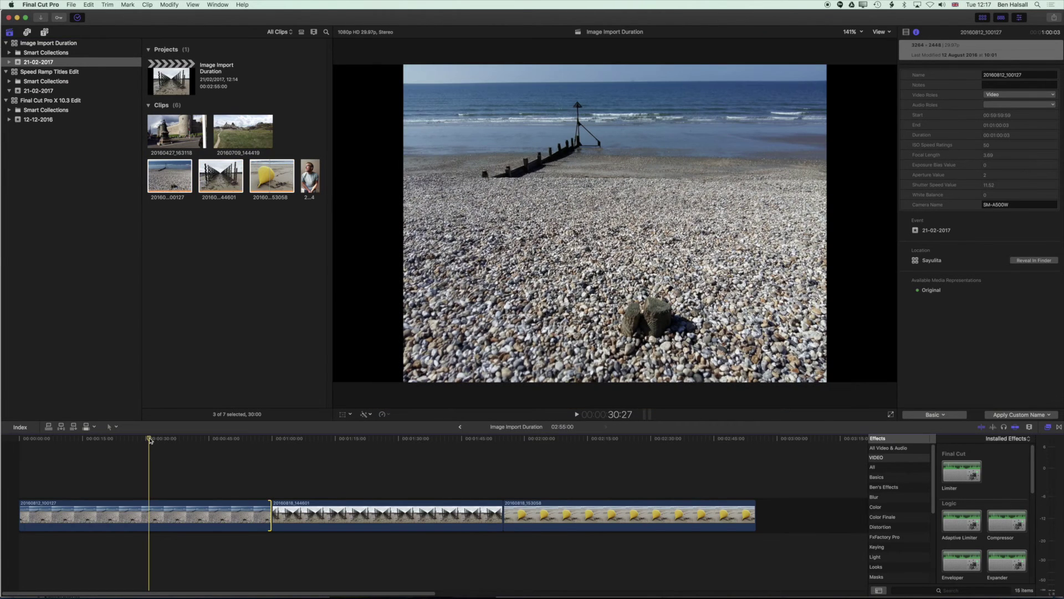
click(148, 439)
key(Left)
key(Left)
key(Left)
key(Left)
key(Left)
key(Left)
key(Left)
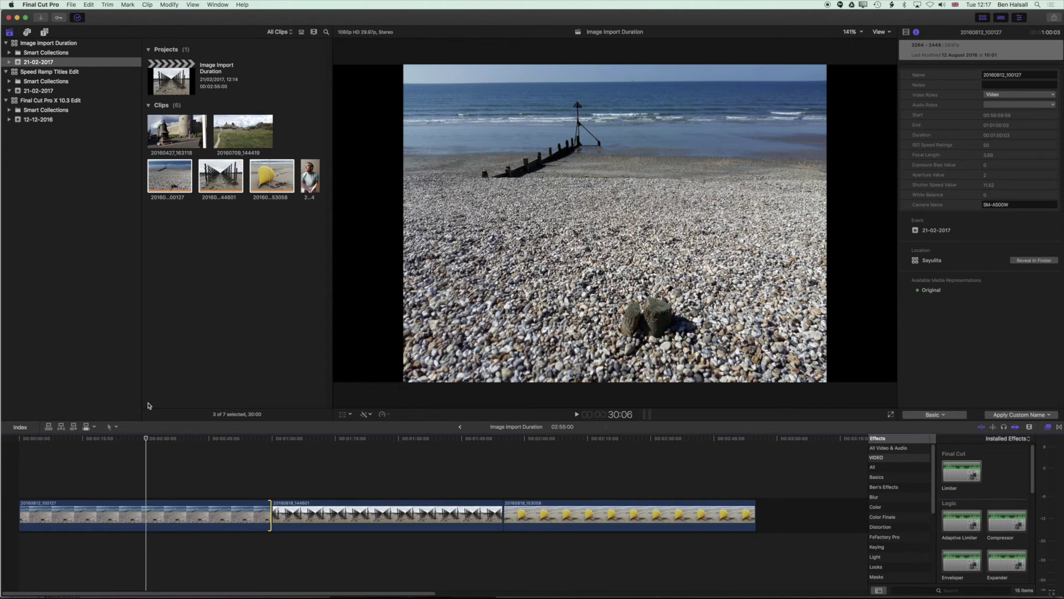
key(Left)
key(Left)
key(alt+bracketright)
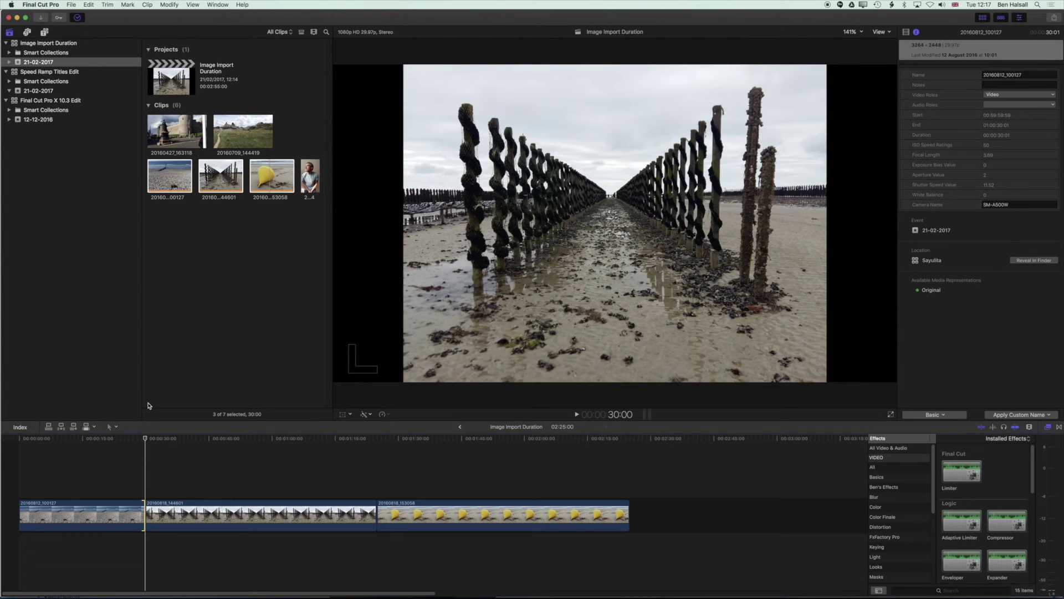
Set the first beach clip's duration to 10:00 with Modify > Change Duration
click(105, 515)
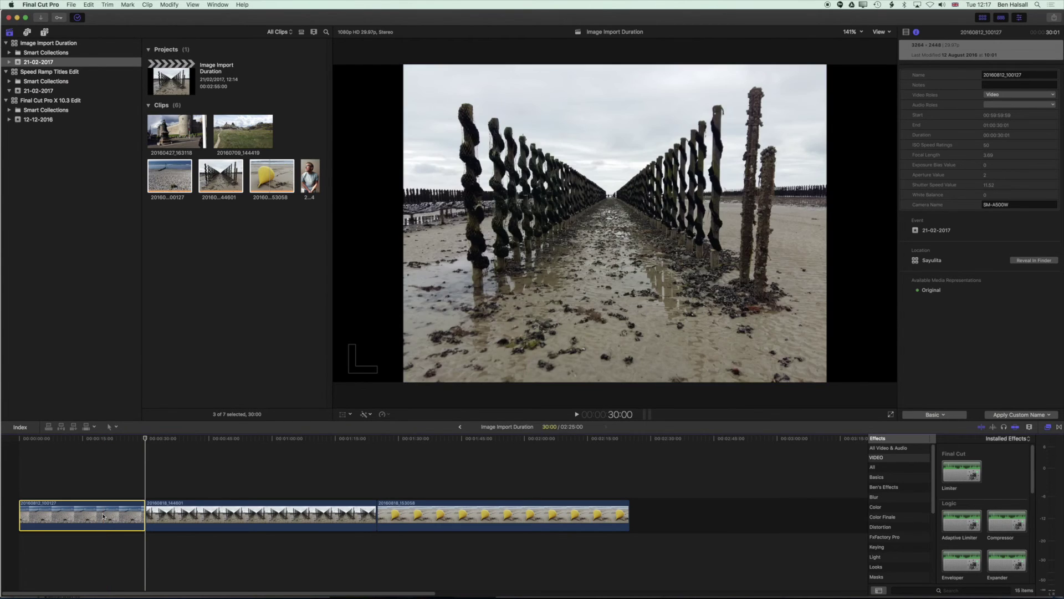
key(ctrl+d)
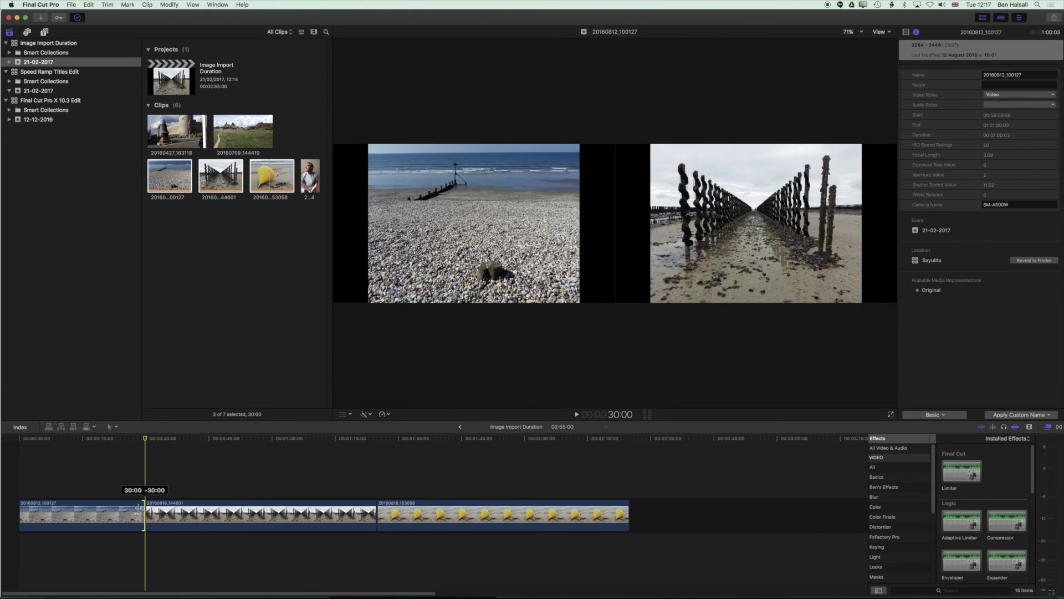
click(103, 512)
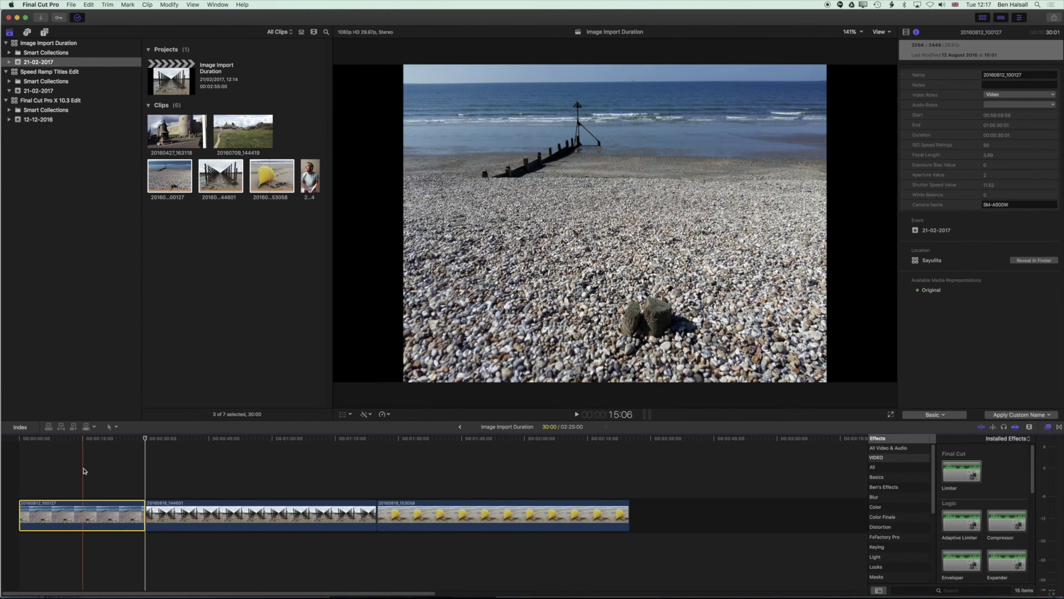
key(ctrl+d)
click(169, 4)
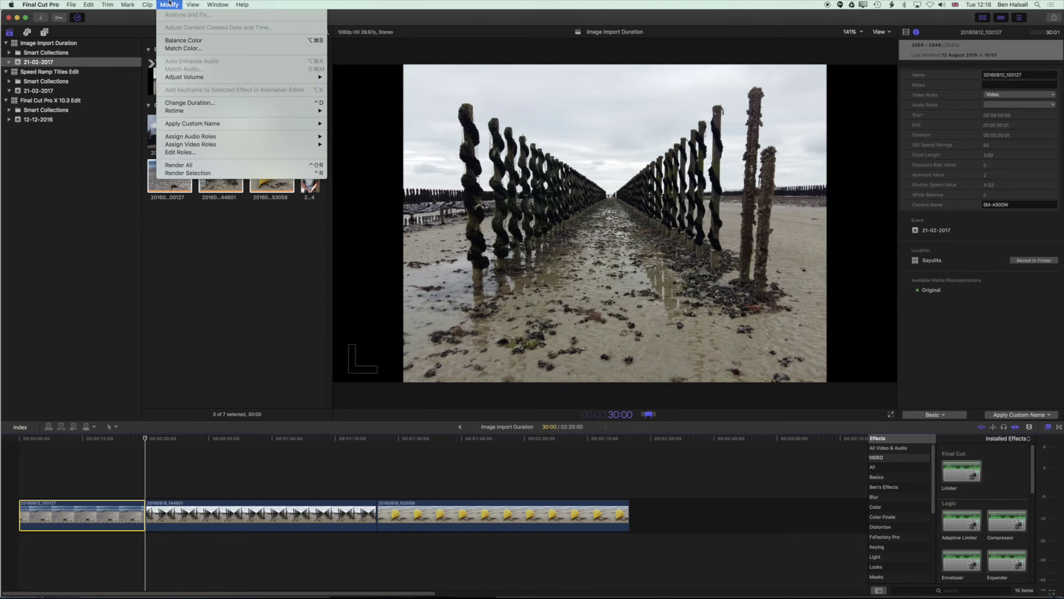
click(190, 102)
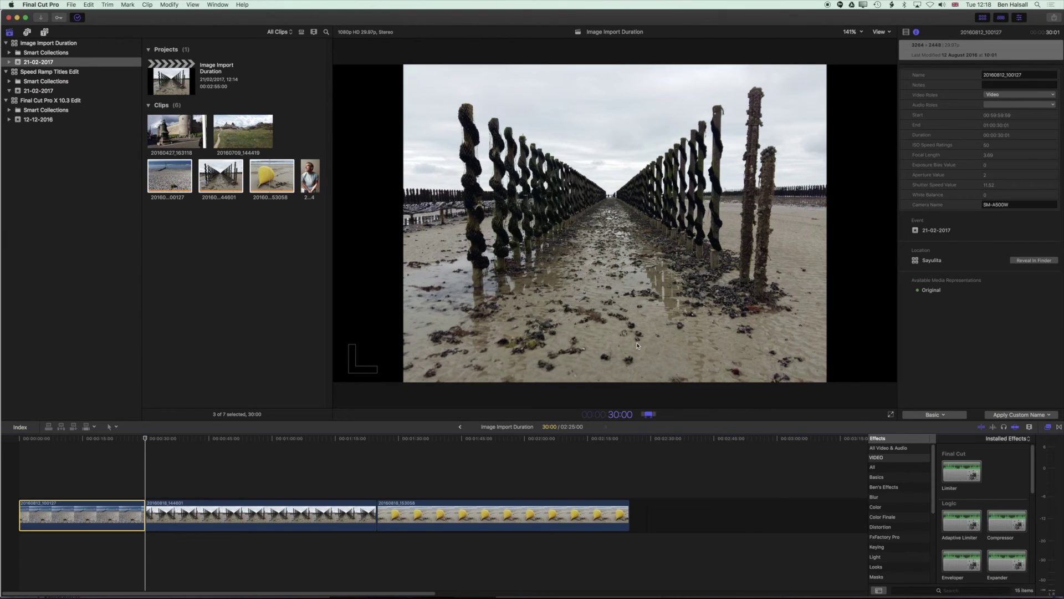
text(1000)
key(Return)
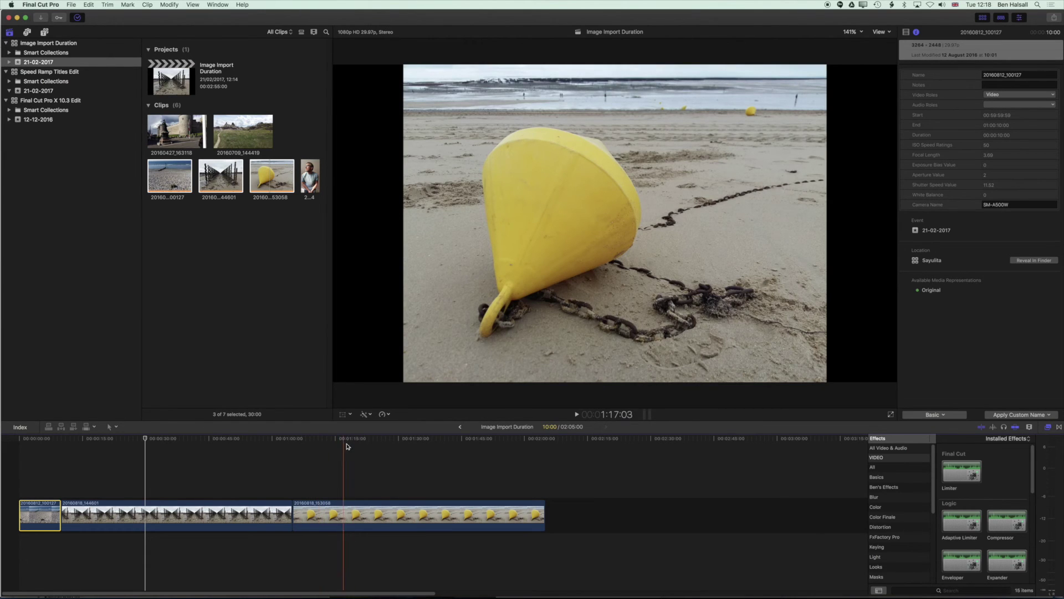
click(391, 515)
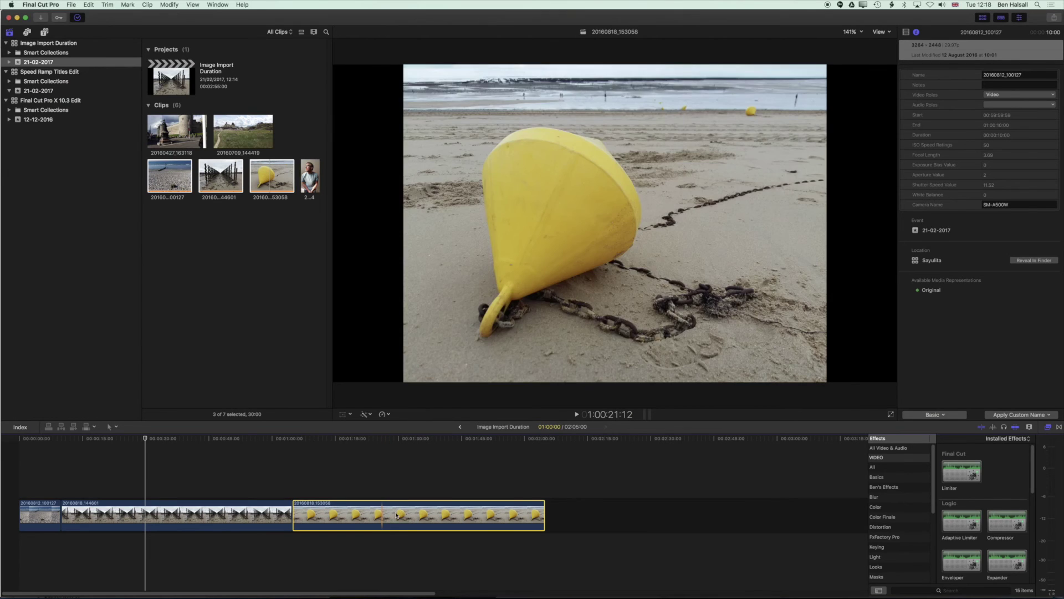
Give the buoy clip a 15:00:00 duration and fit the whole timeline in view
key(ctrl+d)
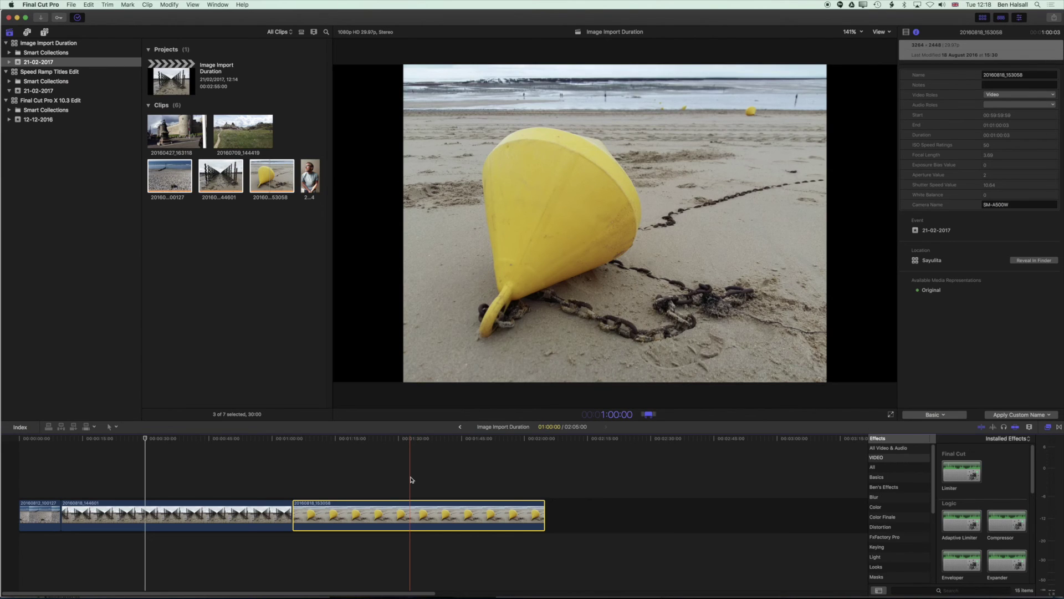
text(2)
key(Return)
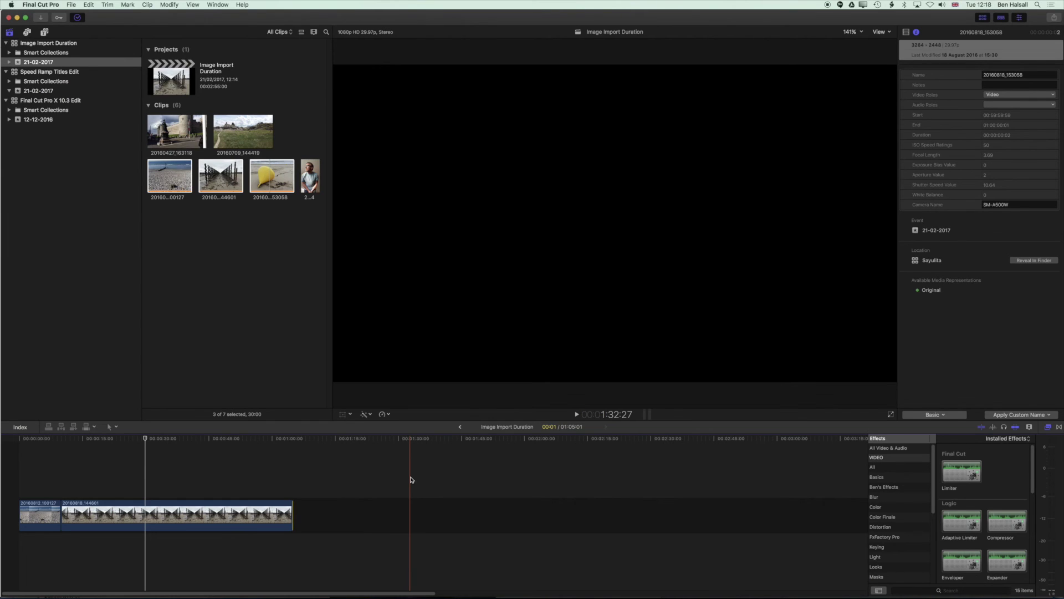
key(ctrl+d)
text(15:00:00)
key(Return)
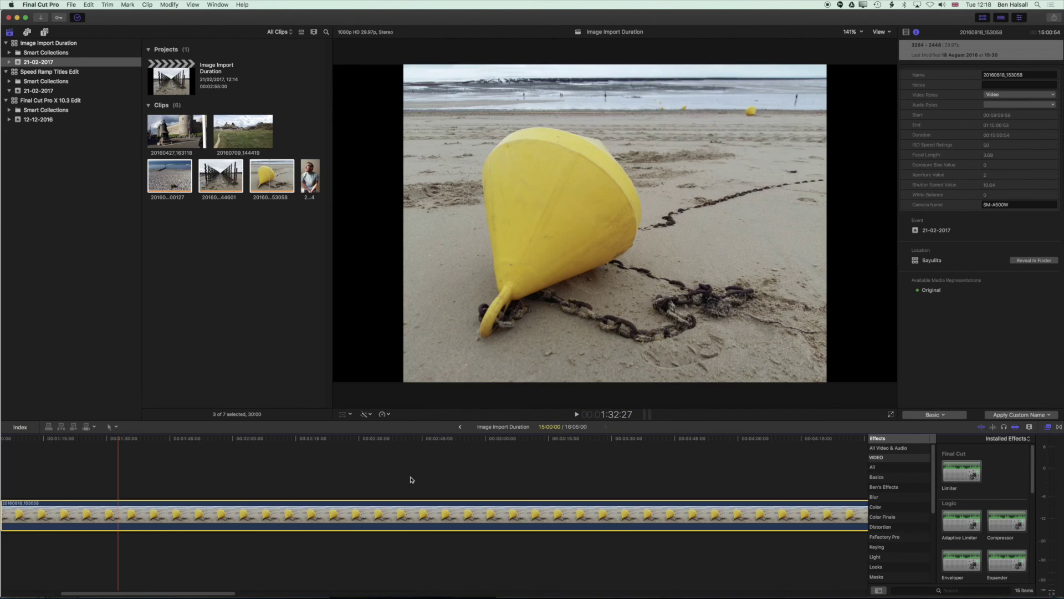
key(shift+z)
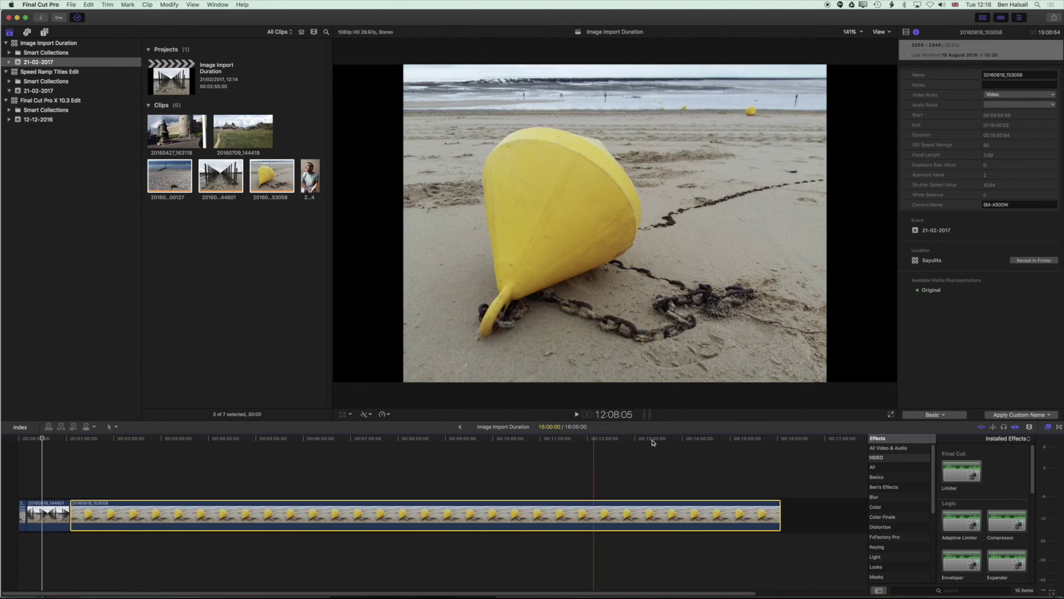
click(213, 447)
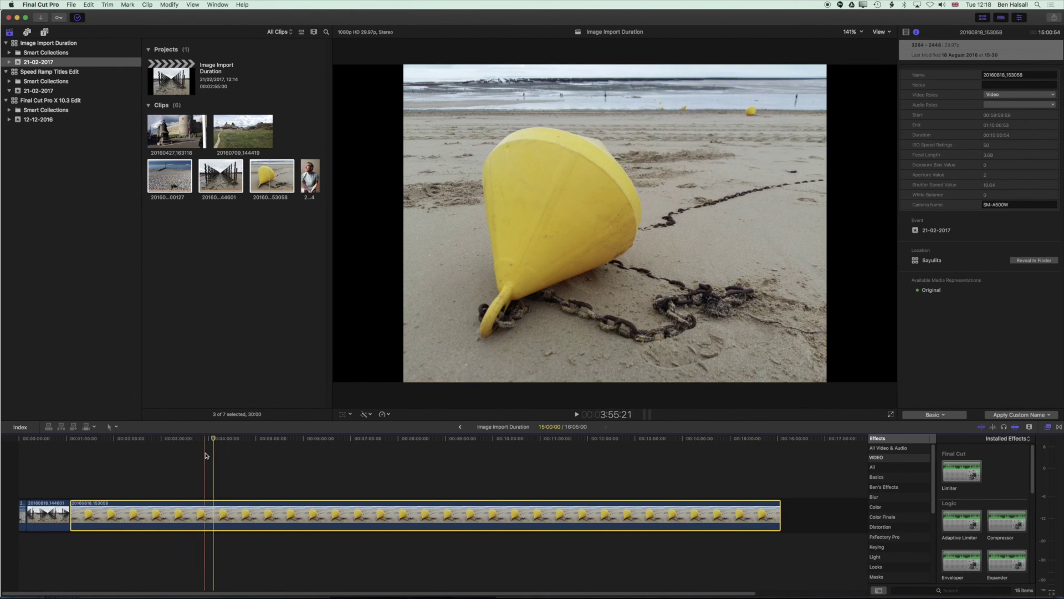